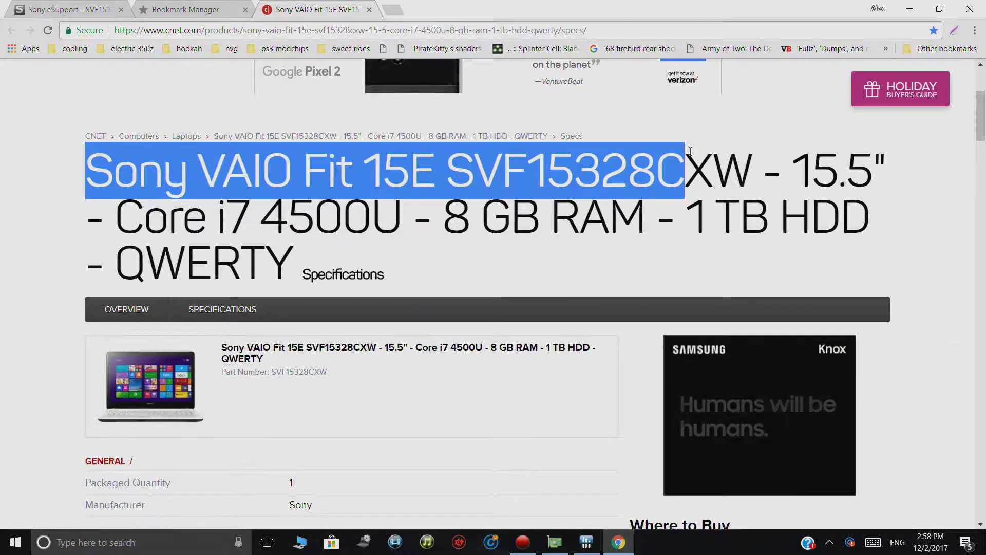
- Review the Sony VAIO Fit 15E specifications page down to Audio & Video and highlight the Graphics Processor entry
click(516, 355)
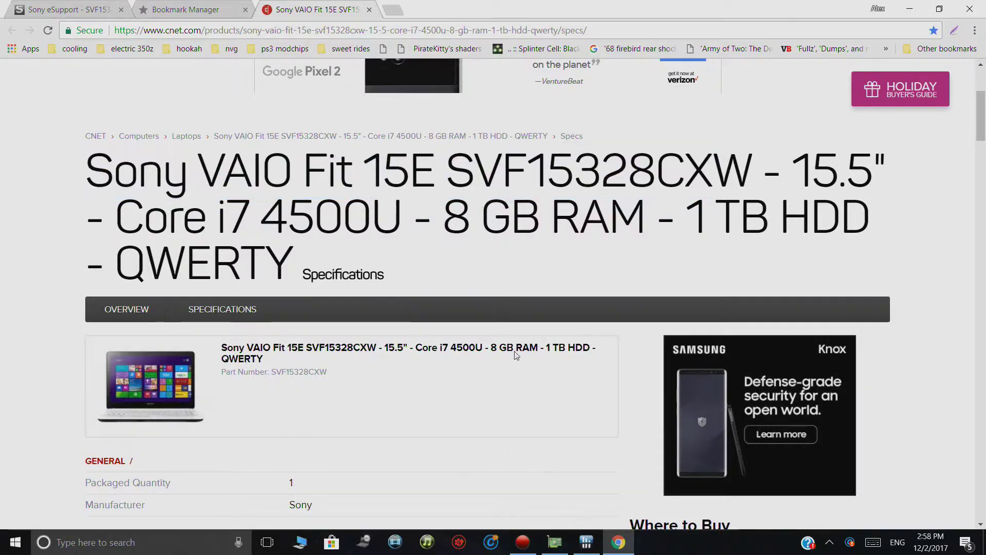
scroll(517, 355, down, 10)
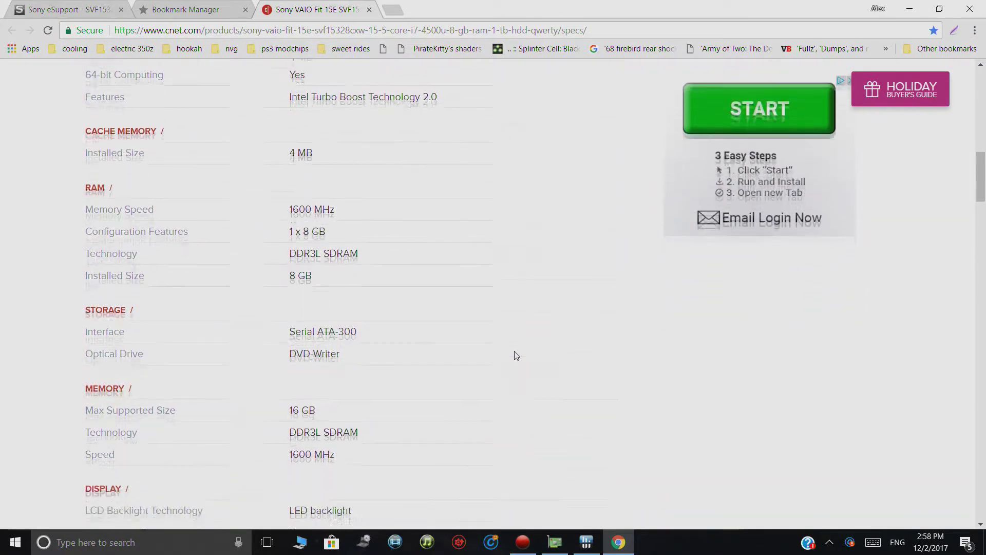
scroll(516, 356, down, 5)
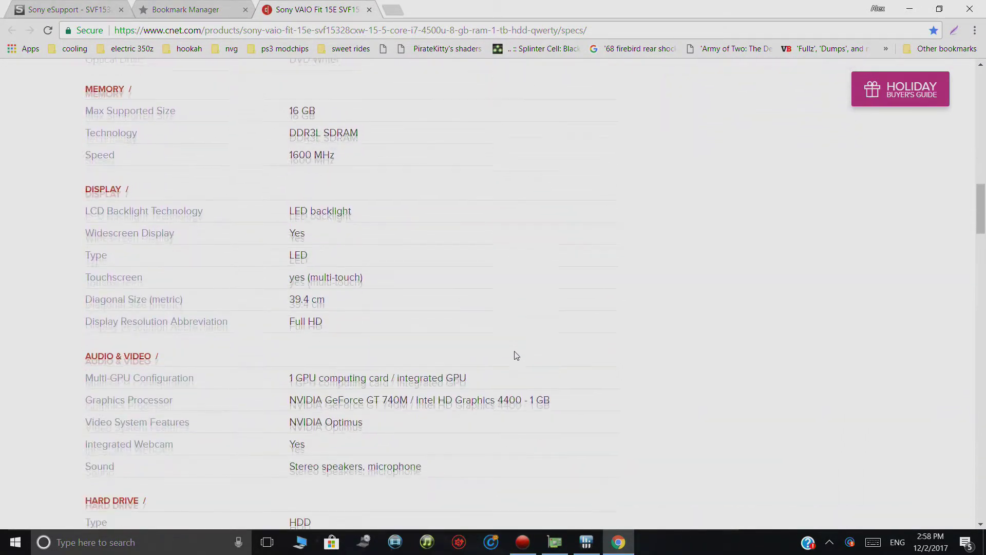
drag(289, 384, 574, 395)
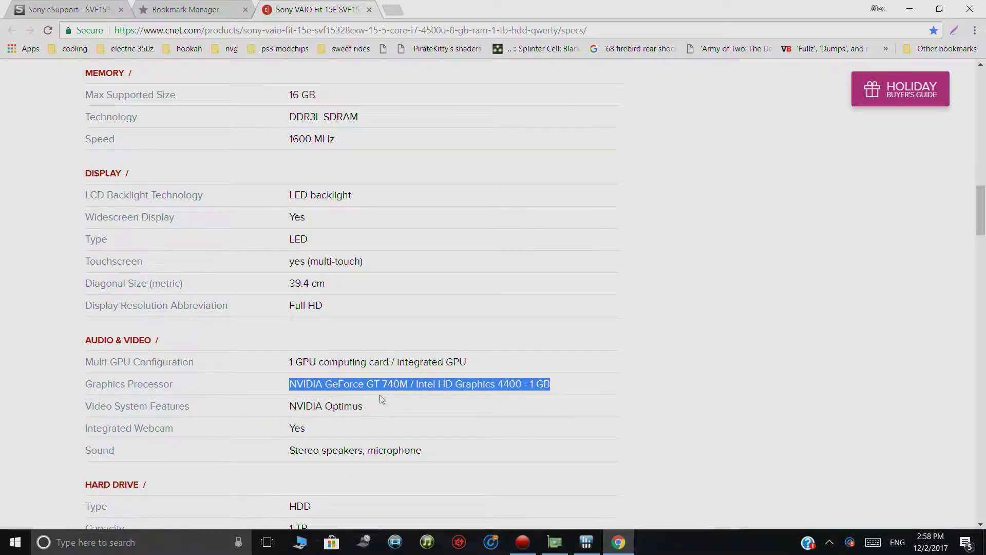
- Check the installed graphics card's name and memory size in GPU-Z, and view the NVIDIA GeForce GT 1030 details in HWiNFO64
click(552, 543)
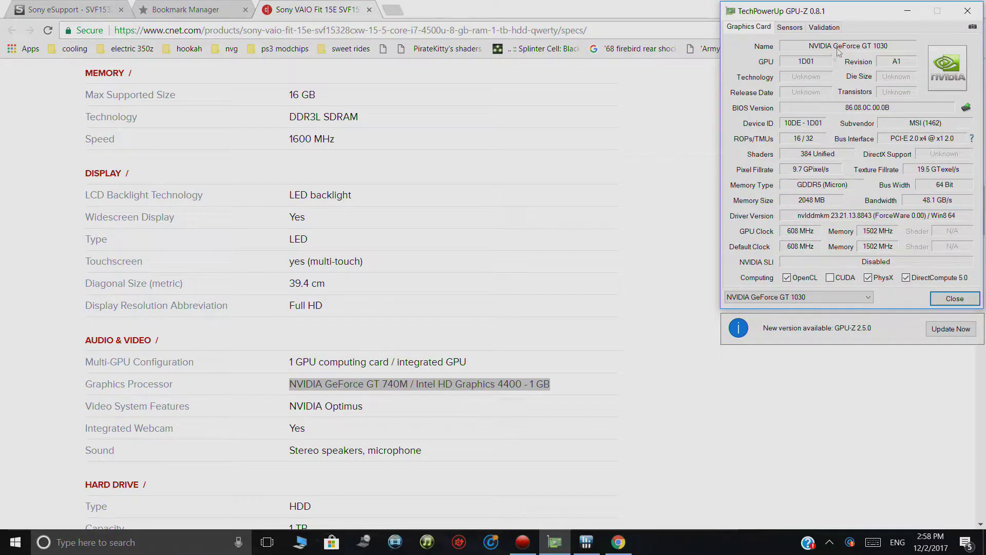
mouse_move(799, 194)
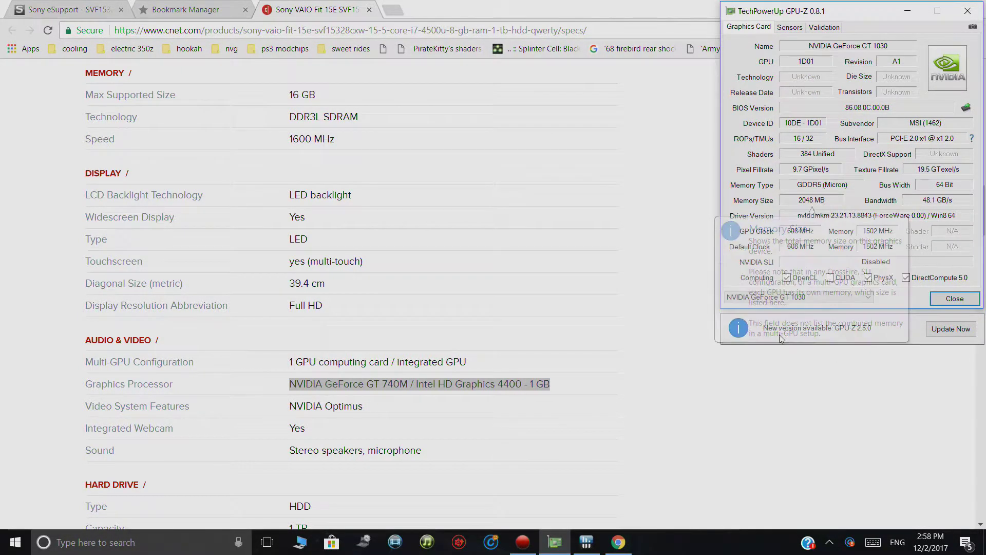
click(586, 542)
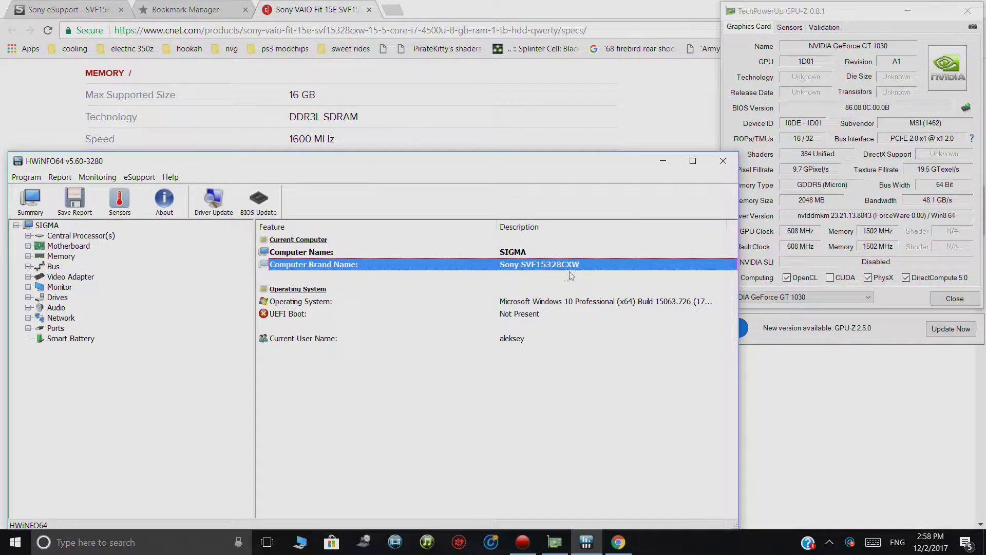
click(24, 280)
click(28, 277)
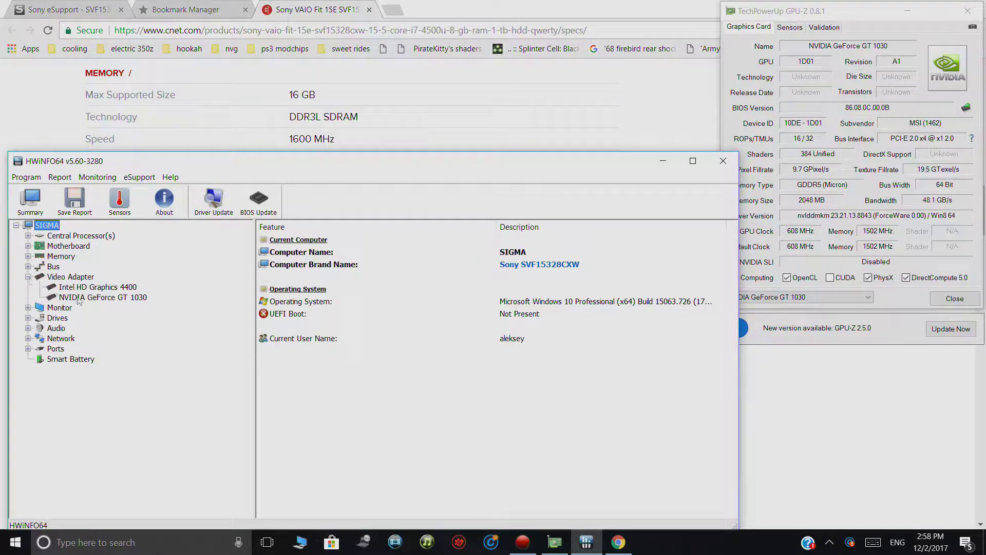
click(107, 298)
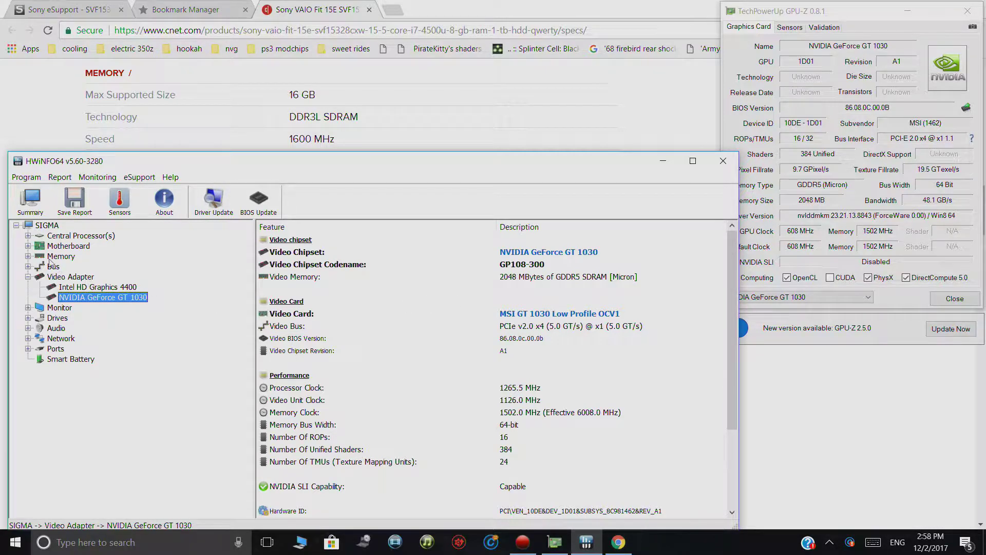
- Expand PCI Bus #0 in the hardware tree and inspect the details of PCI Express Root Ports #1 and #3
click(28, 266)
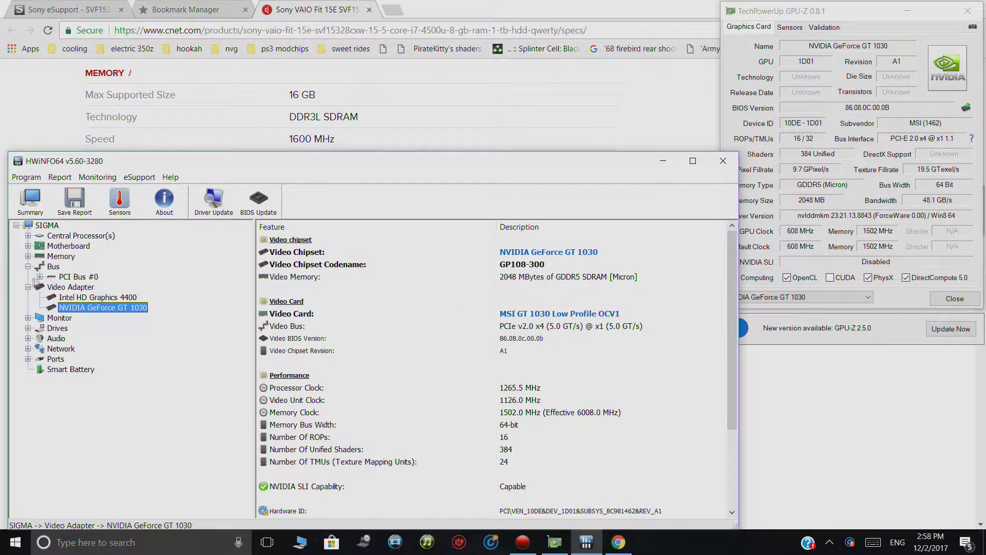
click(40, 276)
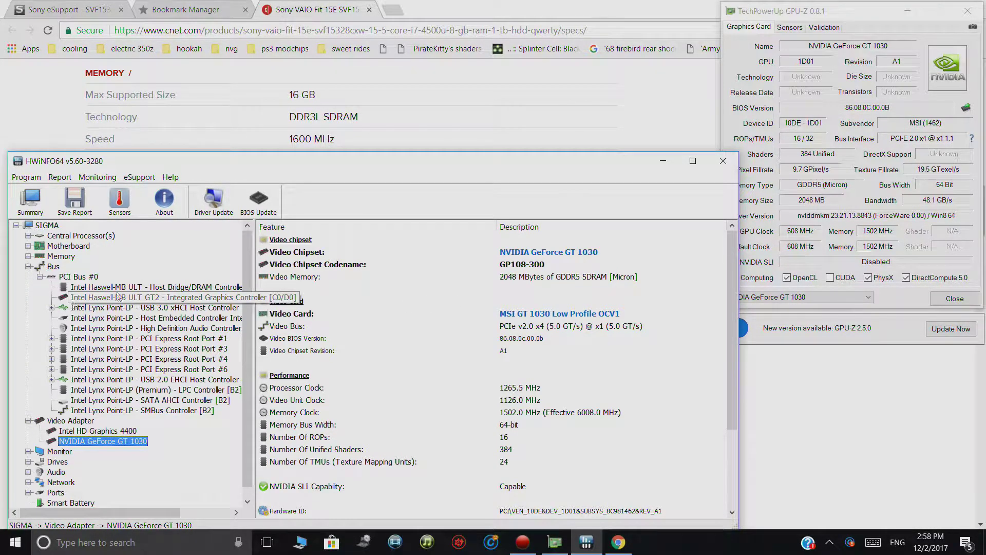
click(204, 339)
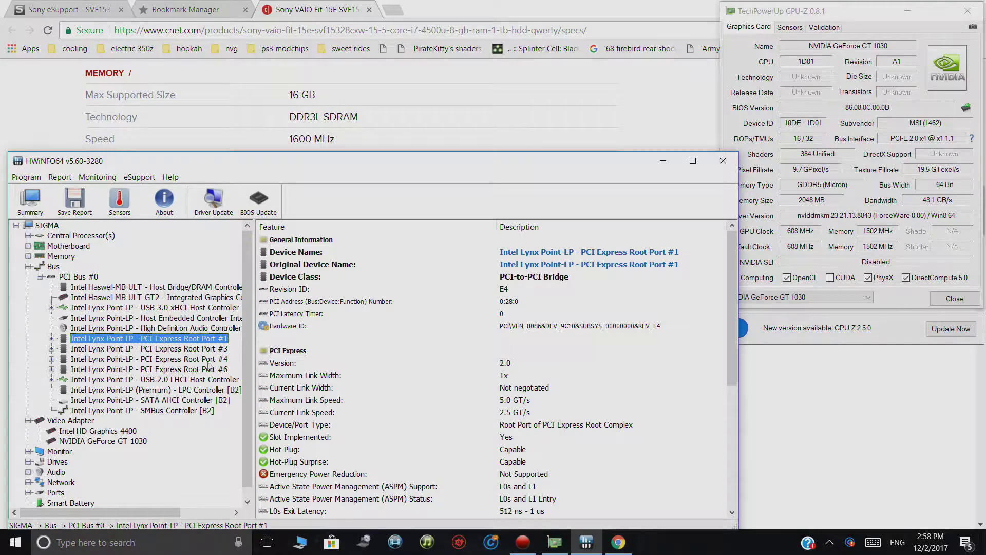
click(181, 349)
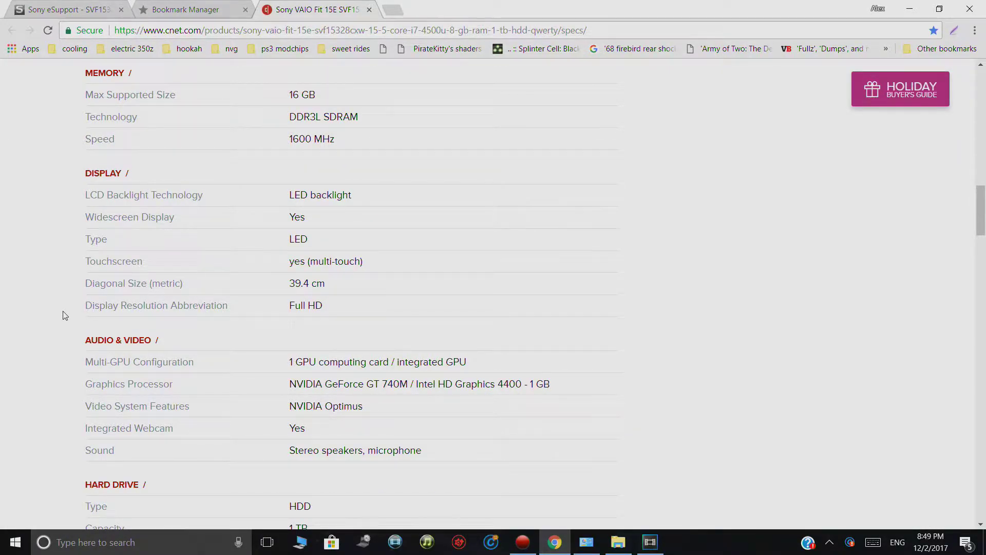
- Open Device Manager, list the display adapters, select the NVIDIA GeForce GT 1030, and minimize the window
click(106, 543)
text(device)
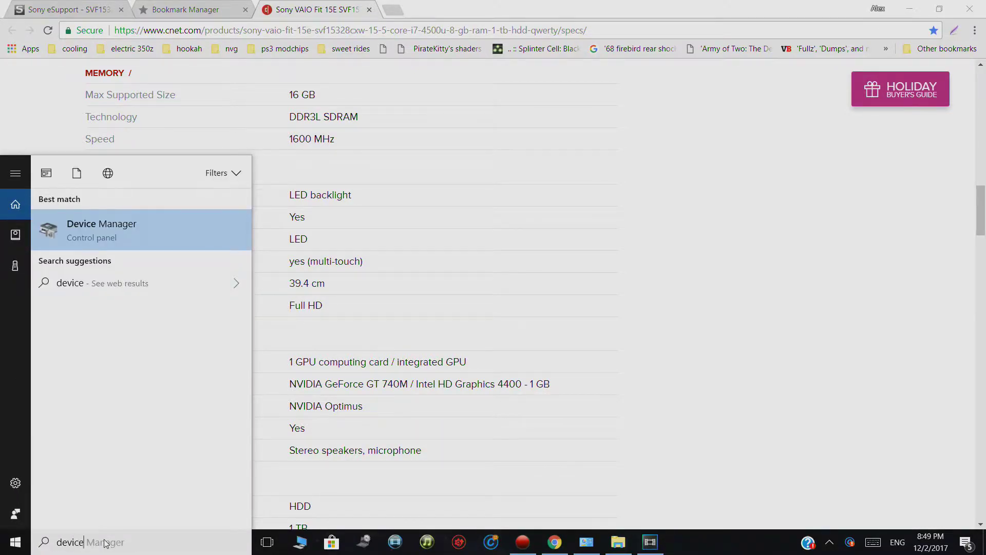
click(95, 423)
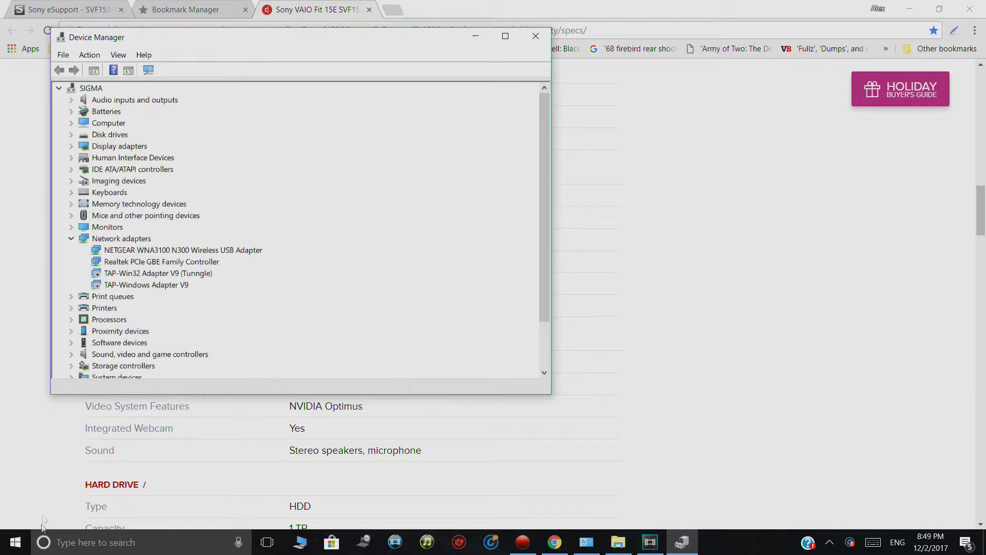
click(71, 239)
click(71, 147)
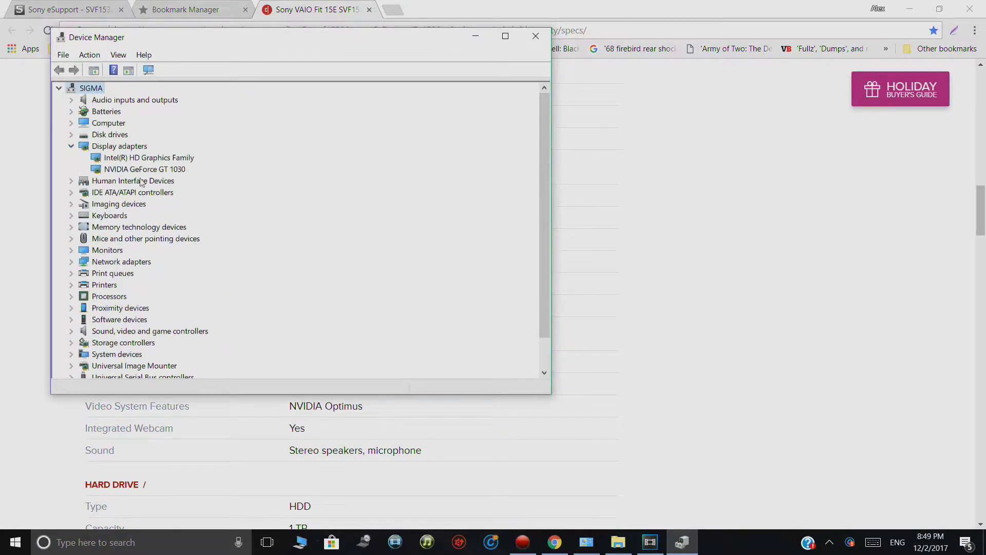
click(176, 170)
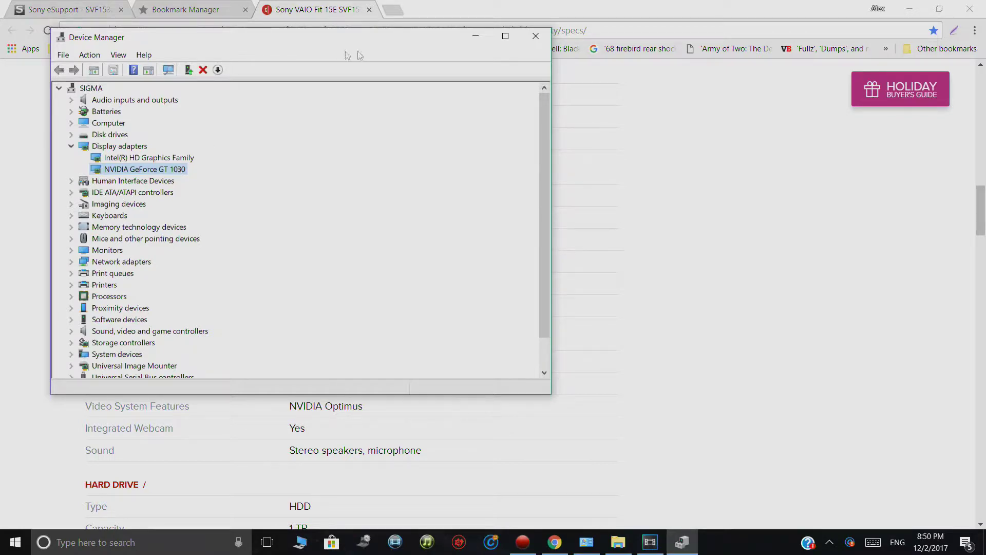
click(475, 36)
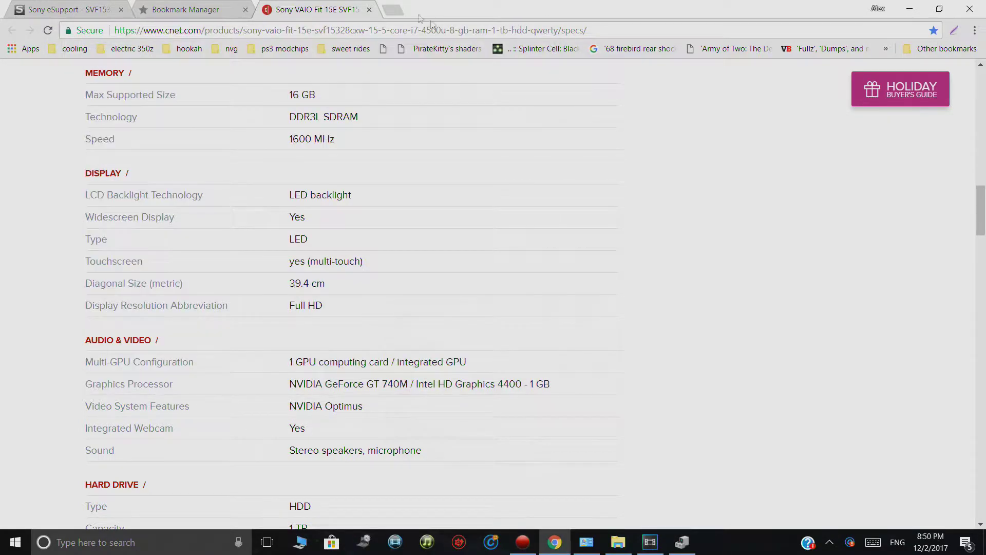
- Search the web for "diy egpu" in a new tab and read the DIY eGPU Setup 1.35 page on egpu.io
click(390, 10)
text(diy egpu)
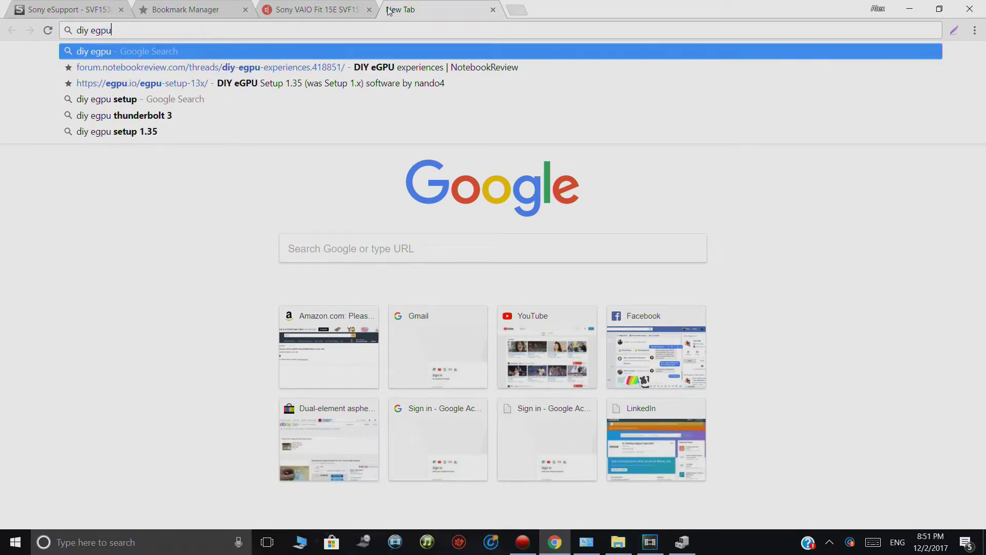
key(Return)
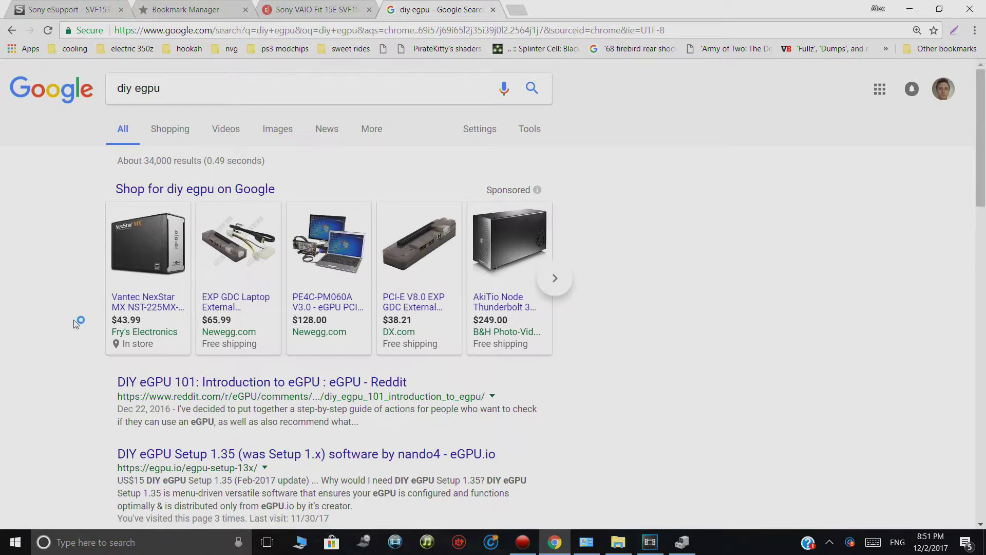
scroll(76, 323, down, 2)
scroll(82, 303, down, 1)
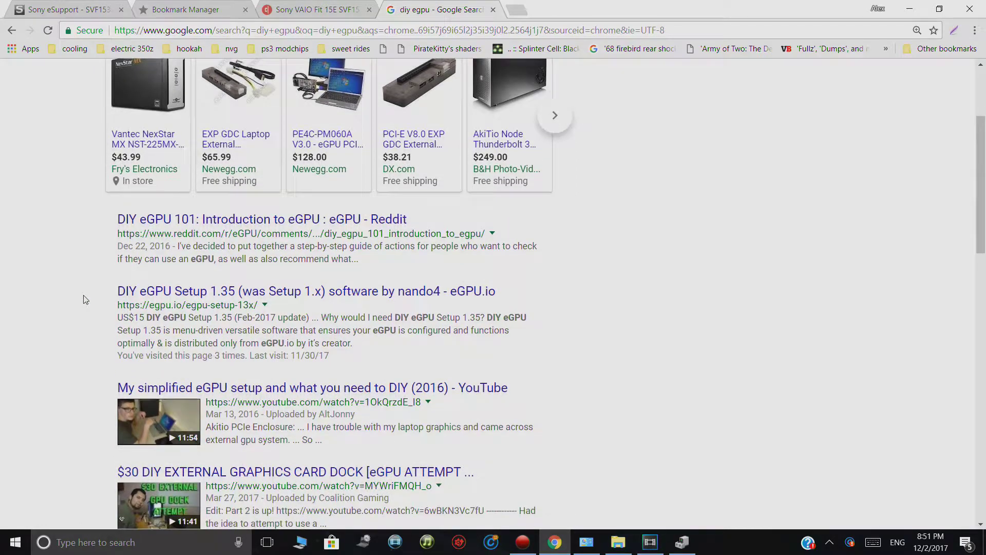
click(149, 290)
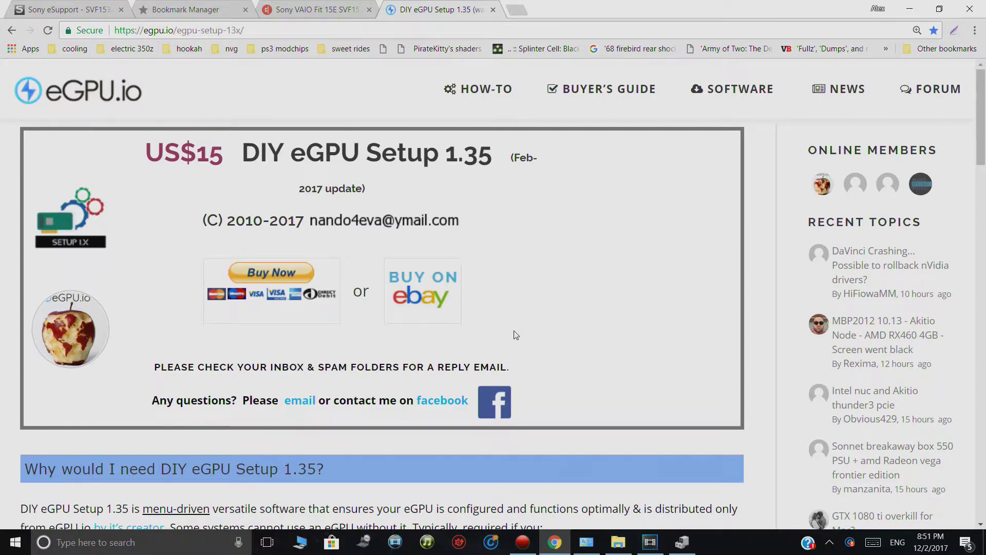
scroll(516, 335, down, 6)
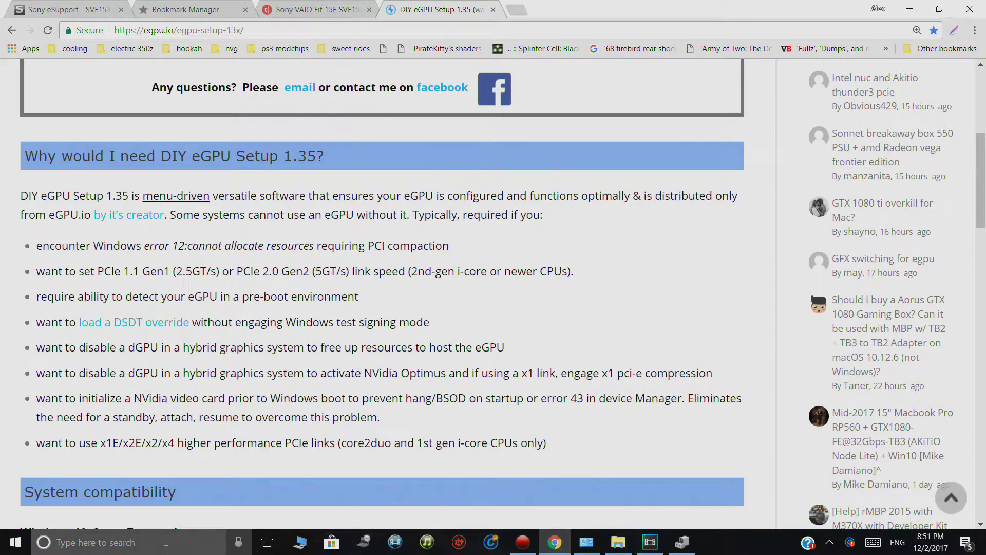
- Search the web for "paragon hard disk manager 15" in a new tab
click(510, 6)
text(paragon )
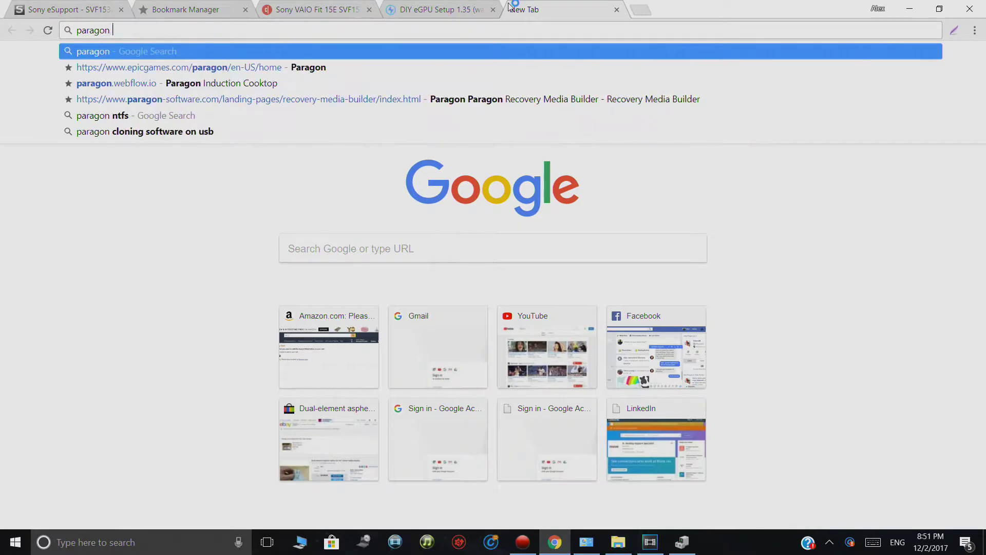
text(hard dis)
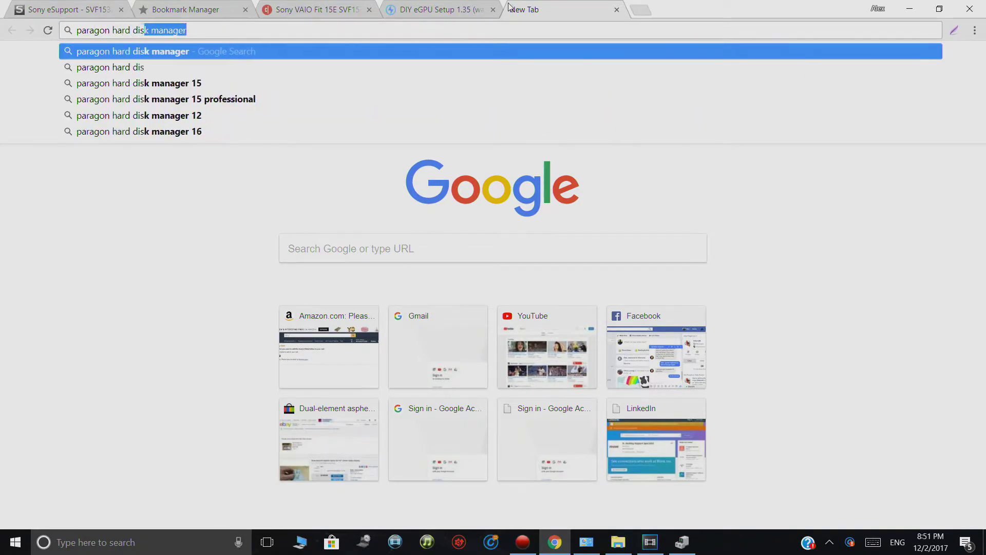
text(k)
key(Down)
key(Down)
key(Return)
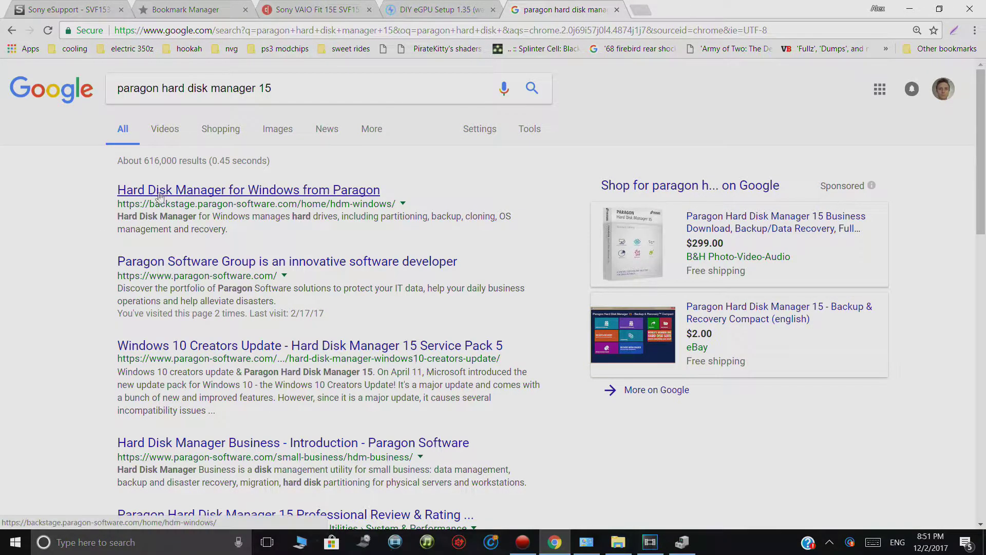
- Open the Paragon Software Group website and go to the Hard Disk Manager 16 product page for Windows
click(178, 262)
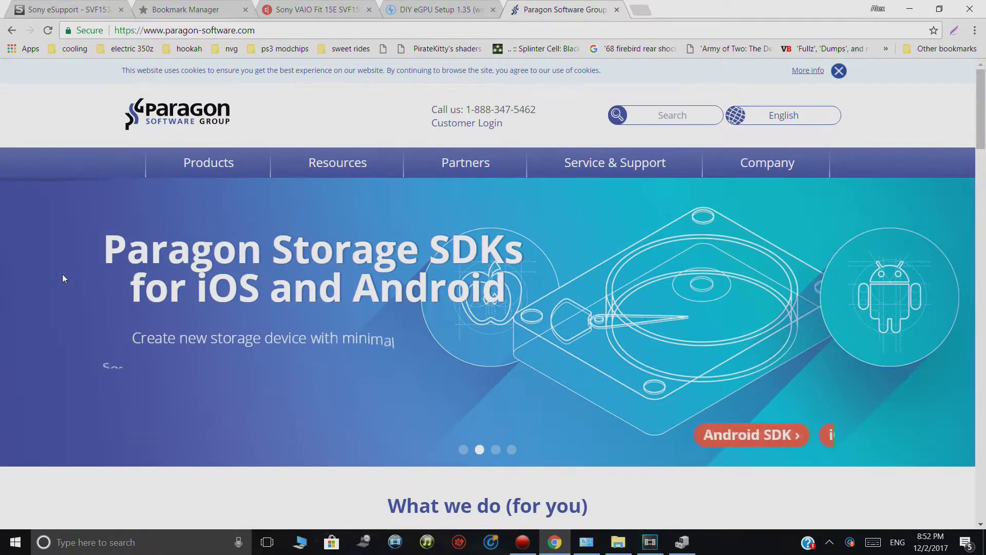
mouse_move(209, 163)
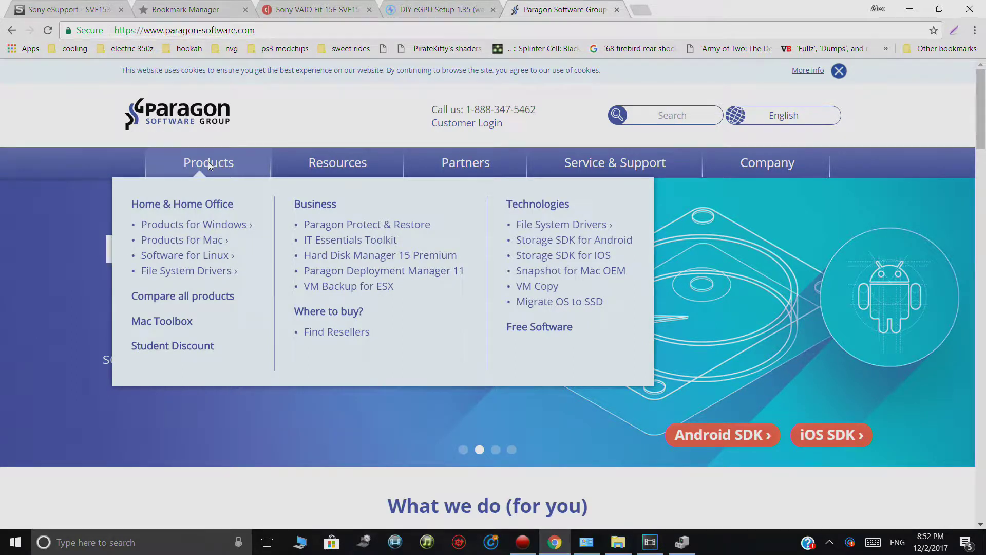
mouse_move(195, 229)
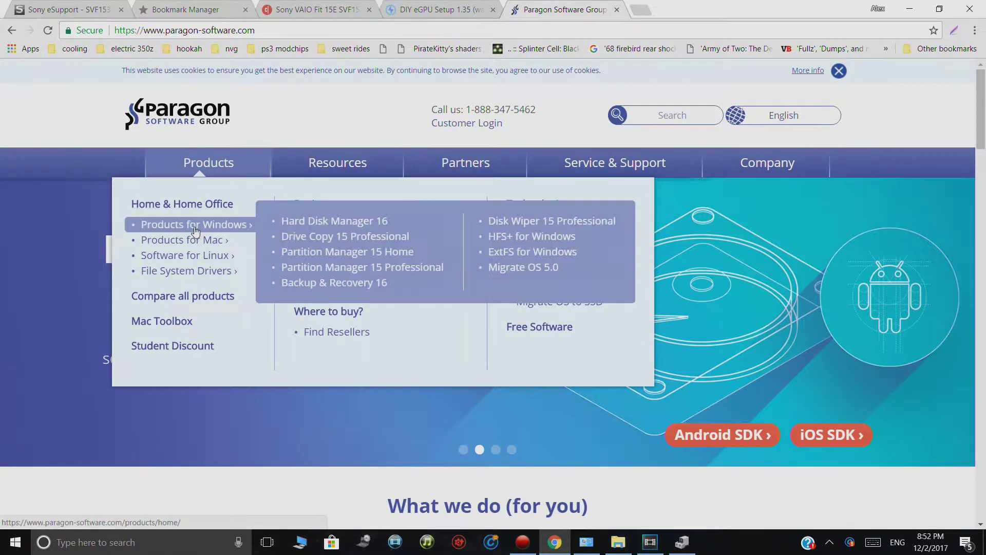
click(305, 223)
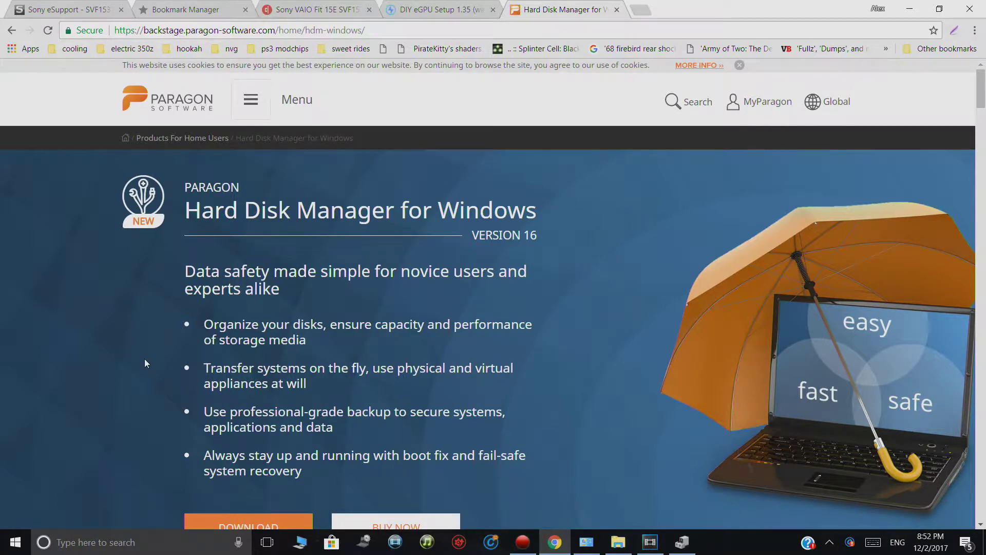
- Find and launch the installed Paragon Hard Disk Manager 15 Suite
click(126, 541)
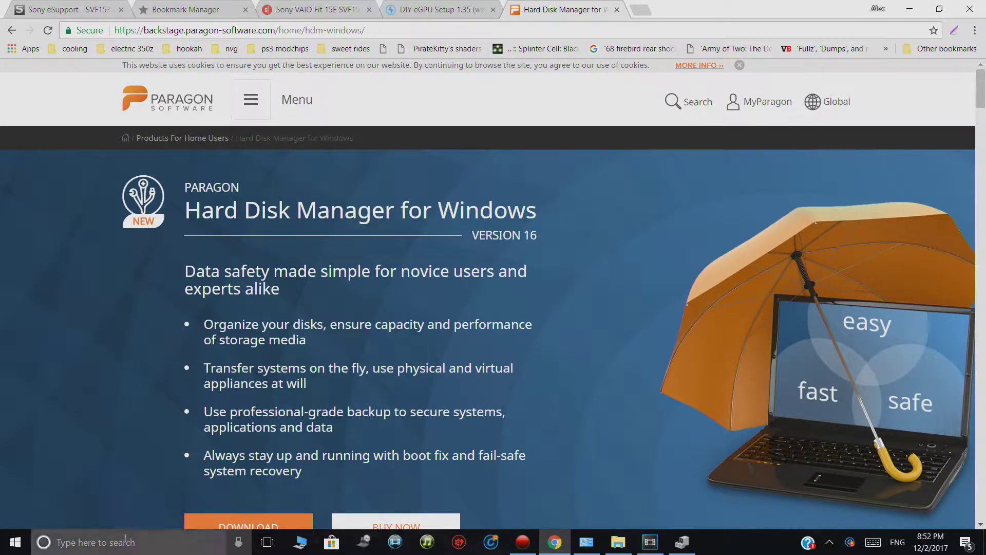
text(paragon)
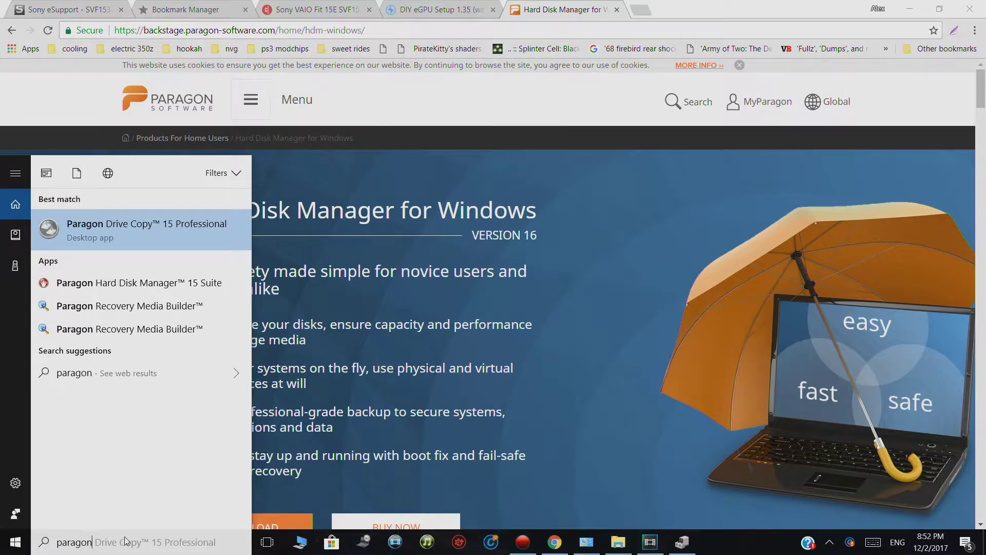
key(Down)
key(Return)
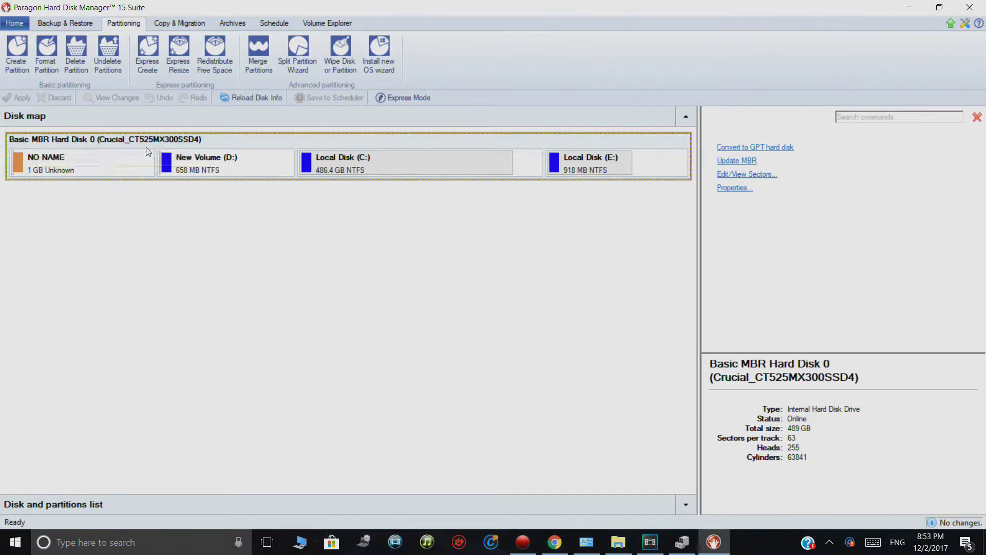
- View the operations available for Basic MBR Hard Disk 0 and collapse the disk map to show the disk and partitions list
right_click(237, 146)
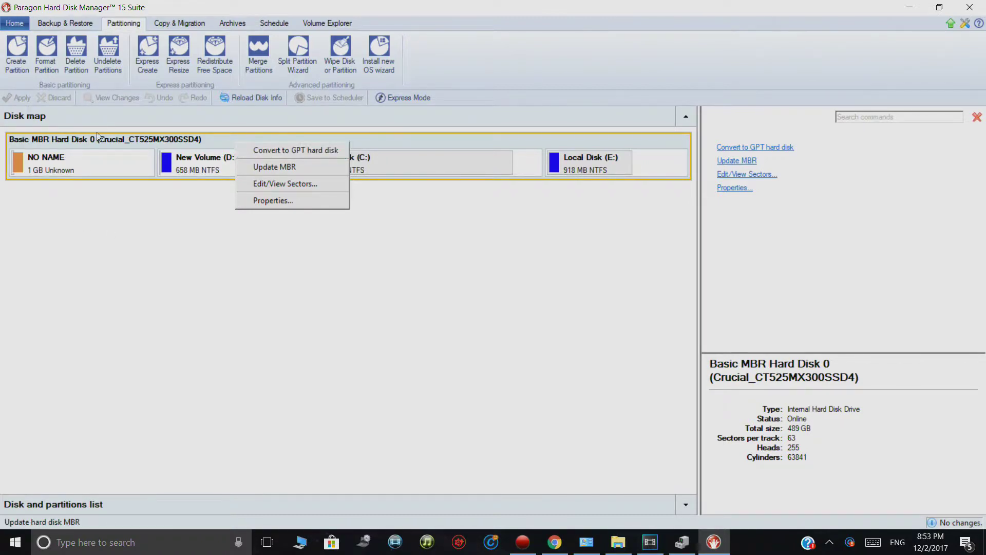
click(96, 117)
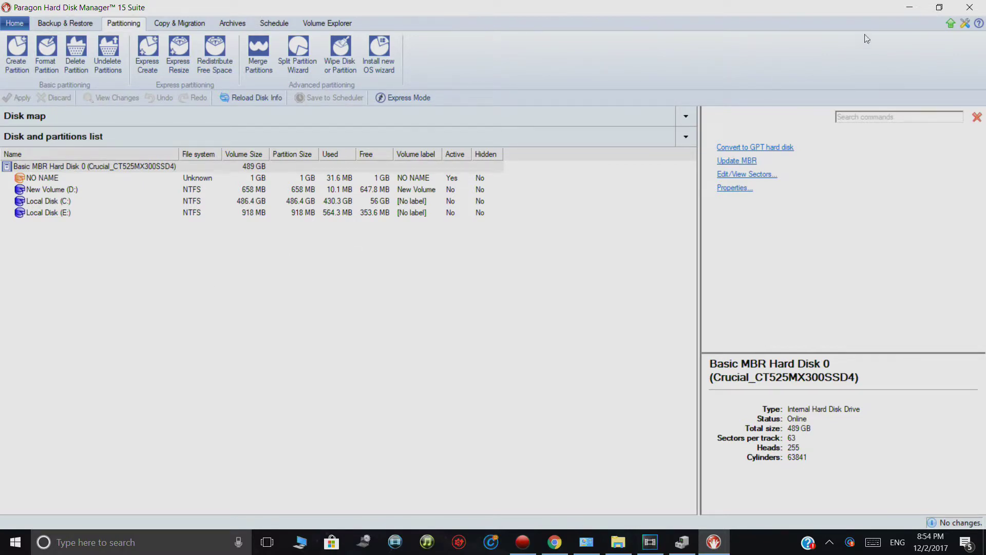
- Switch to File Explorer, open the eGPU folder on Local Disk (C:) in a maximized window and select setup-disk-image.exe
click(909, 9)
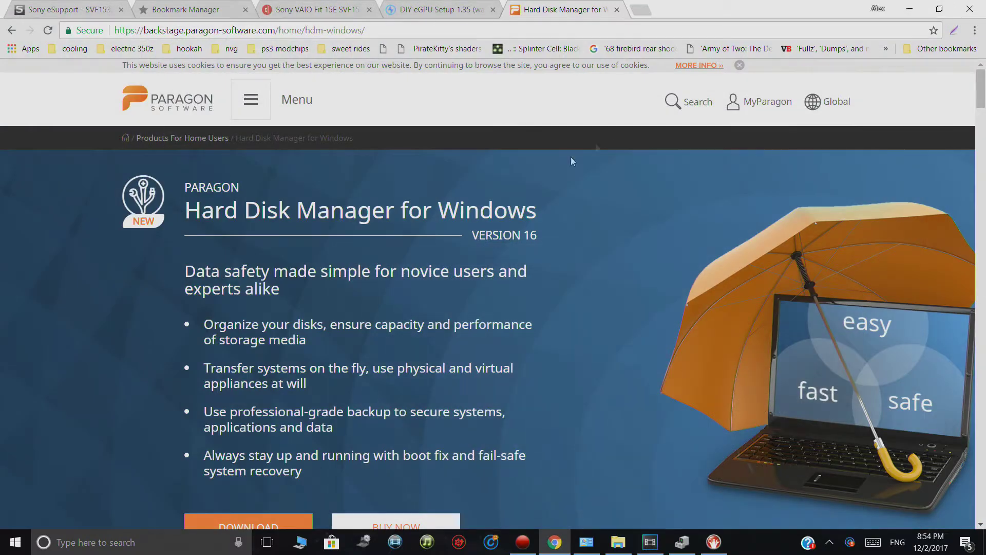
click(300, 542)
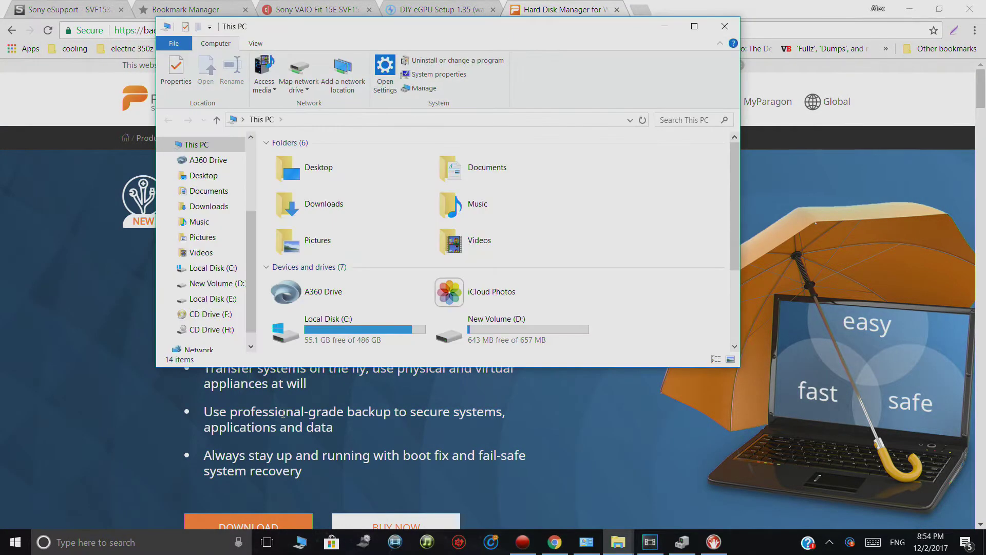
double_click(327, 343)
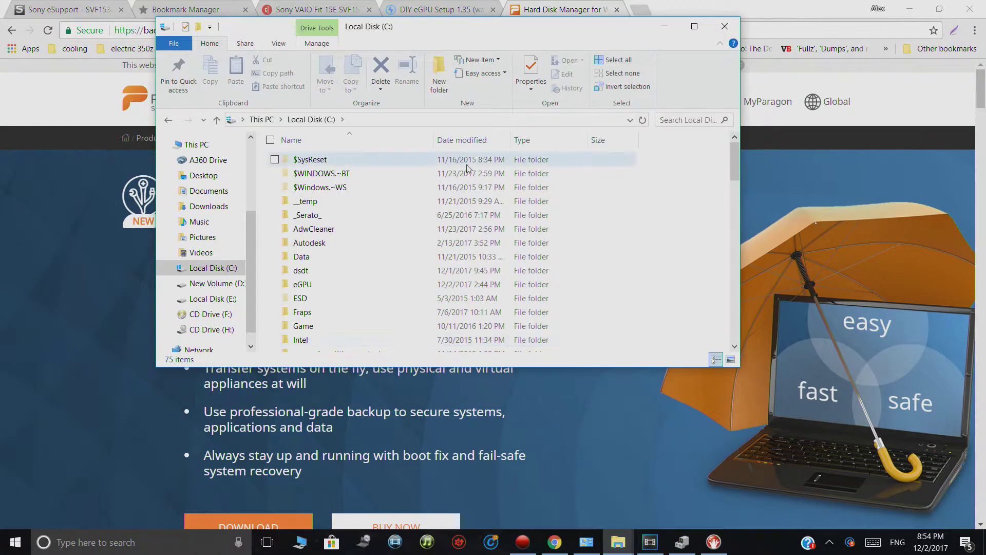
click(694, 26)
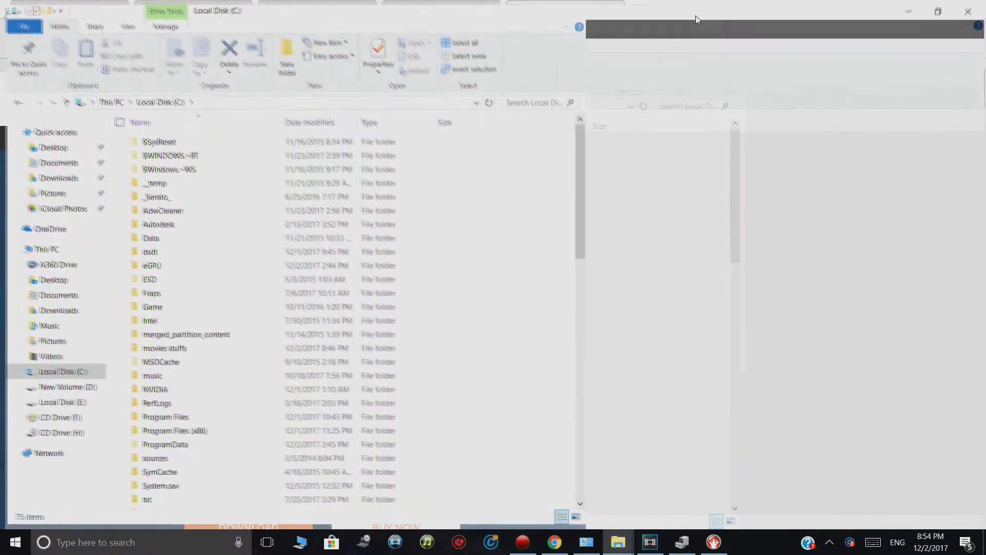
double_click(147, 267)
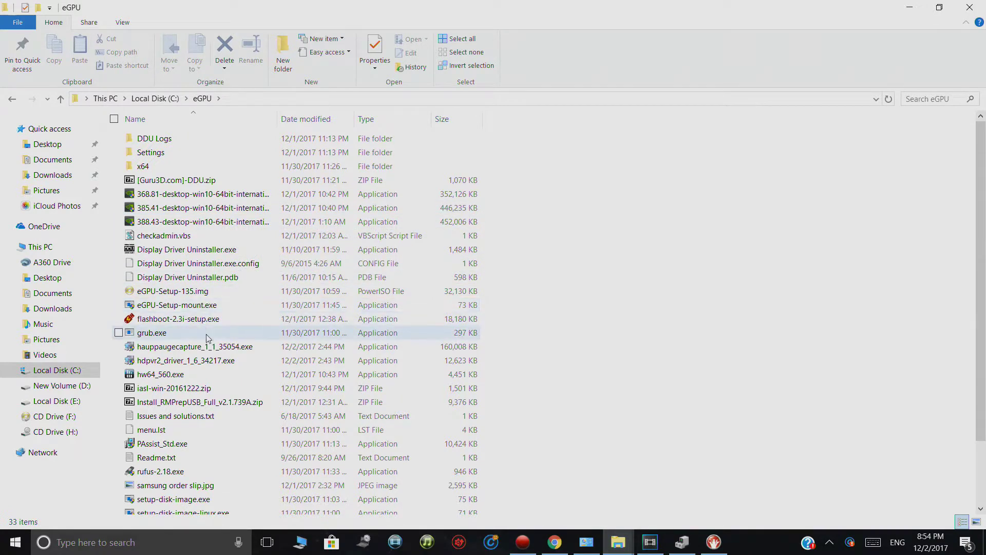
scroll(204, 425, down, 1)
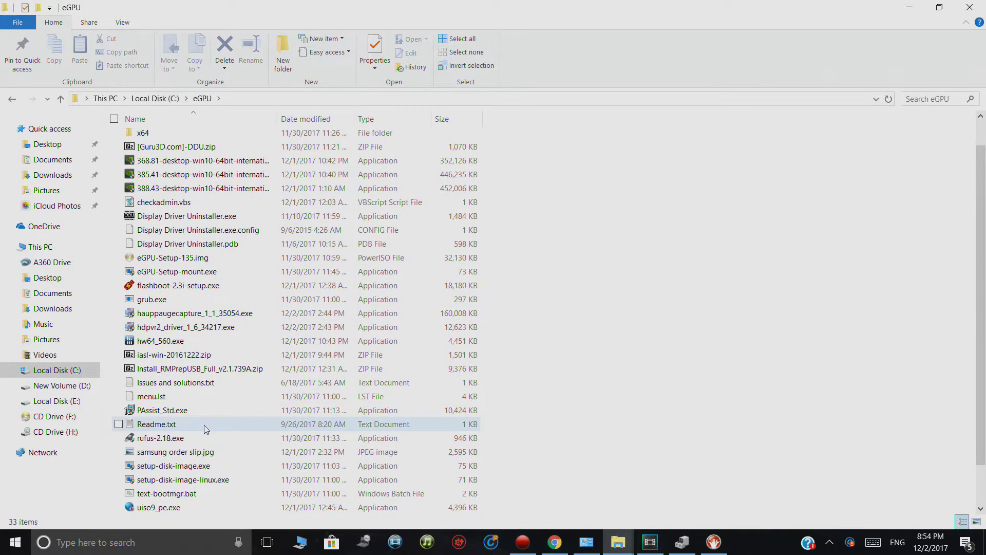
click(187, 471)
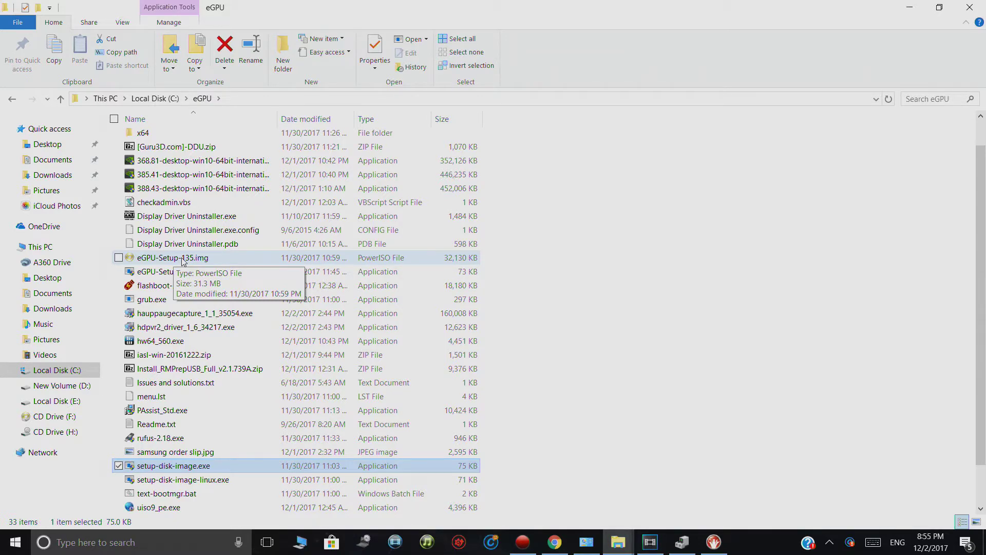
- Find and launch the installed UltraISO, continuing with the trial version
click(114, 546)
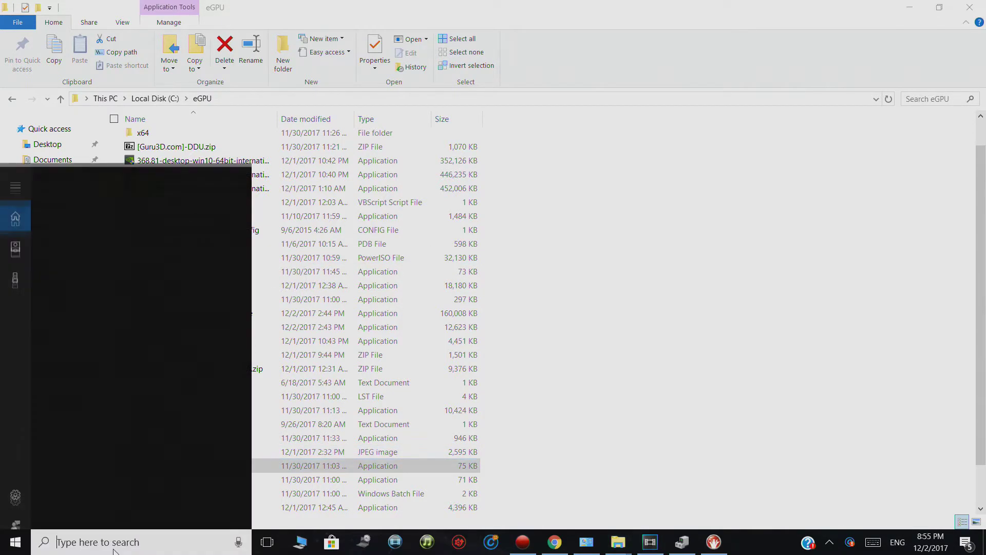
text(ultraiso)
key(Escape)
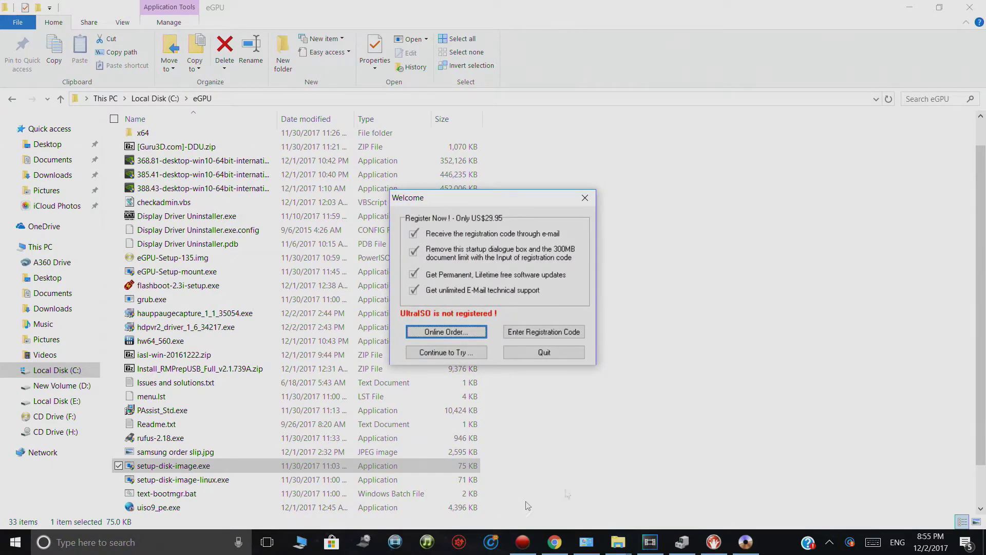
click(467, 353)
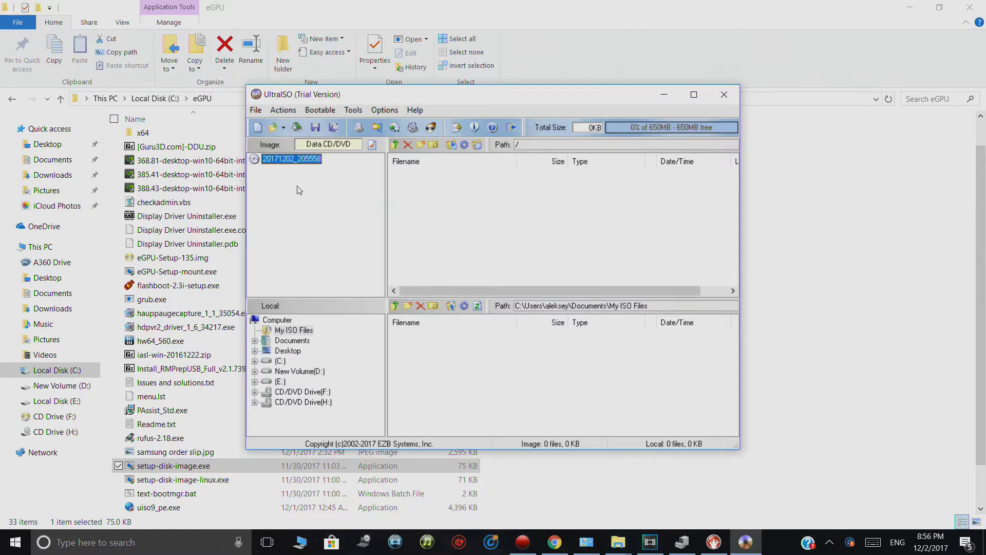
- Open the disk image eGPU-Setup-135.img from the eGPU folder in UltraISO
click(272, 128)
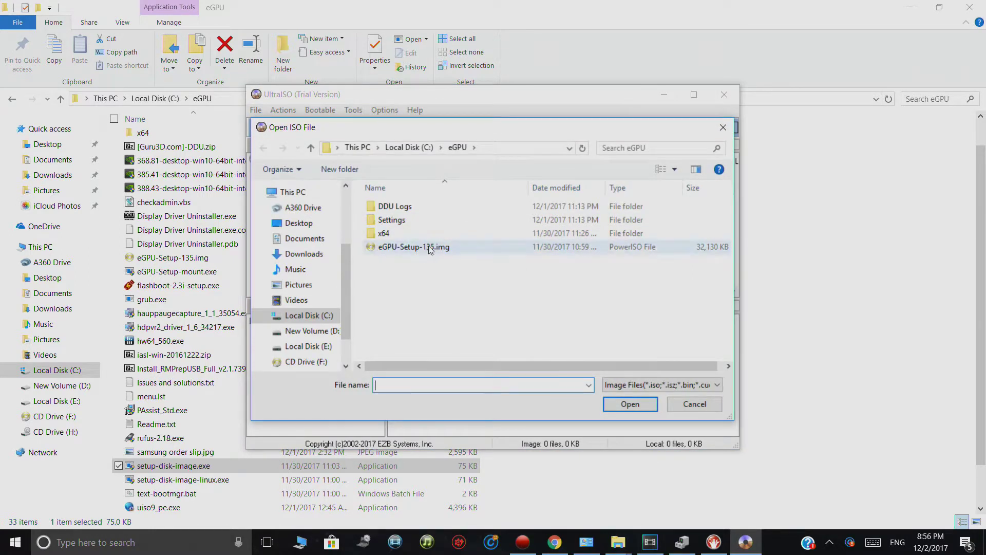
click(431, 248)
click(650, 403)
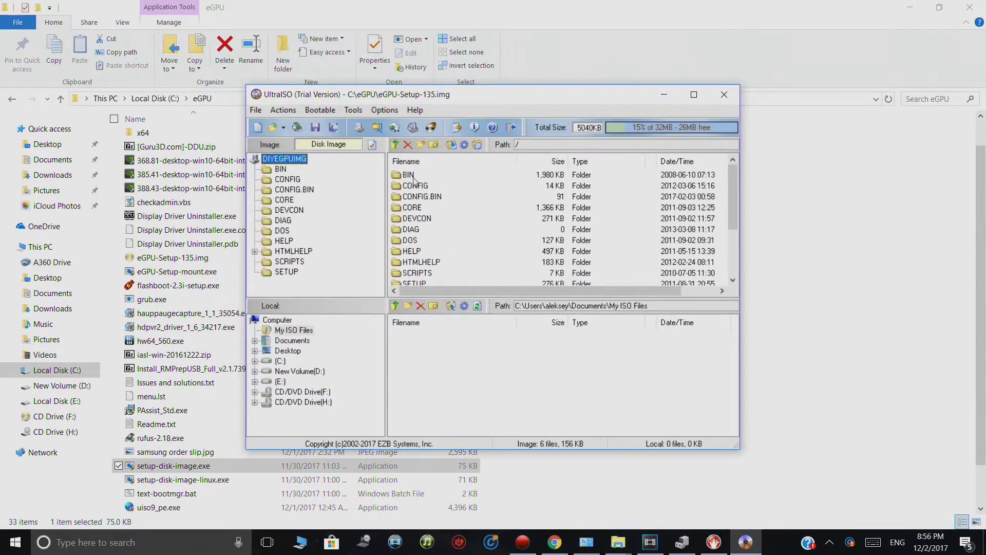
- View the Write Disk Image options for eGPU-Setup-135.img and close them without writing
click(293, 109)
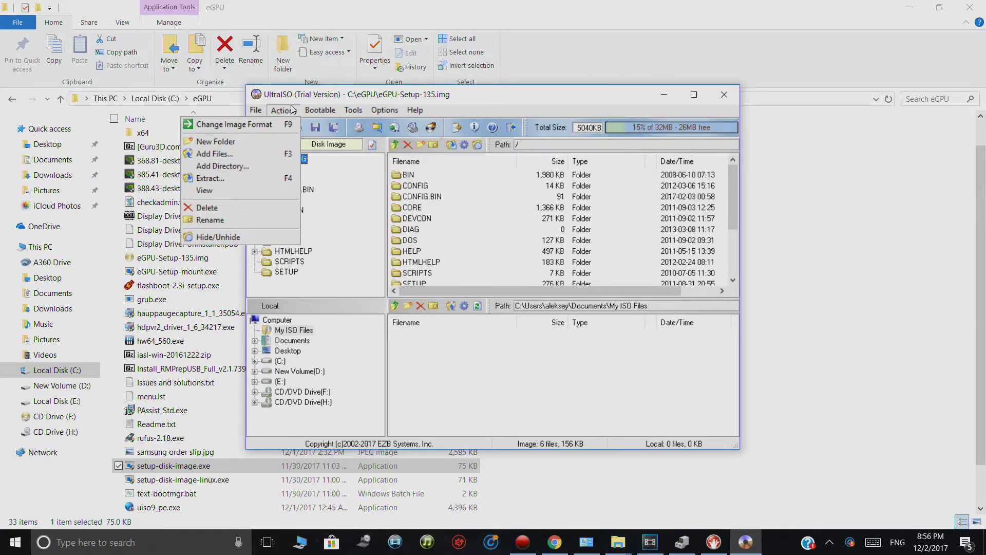
mouse_move(320, 113)
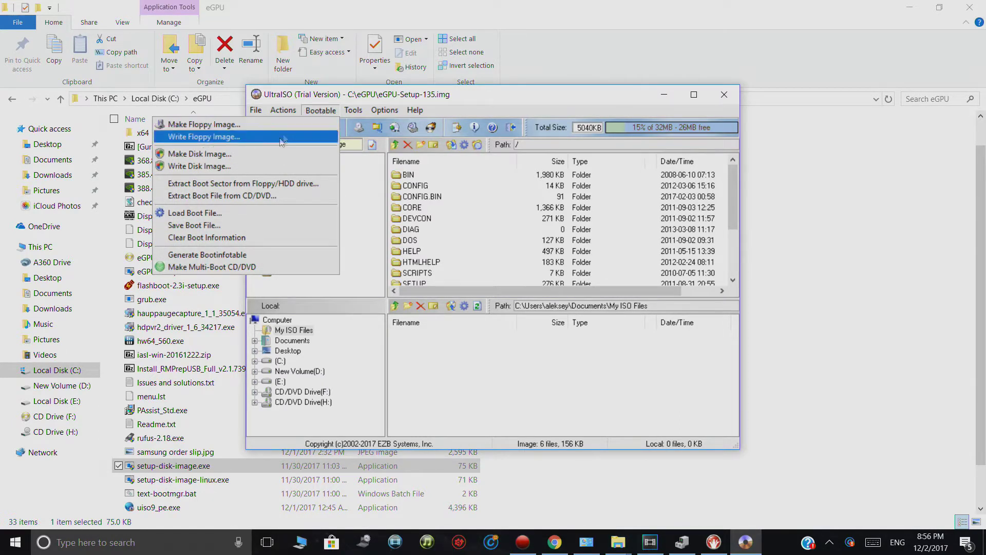
click(252, 173)
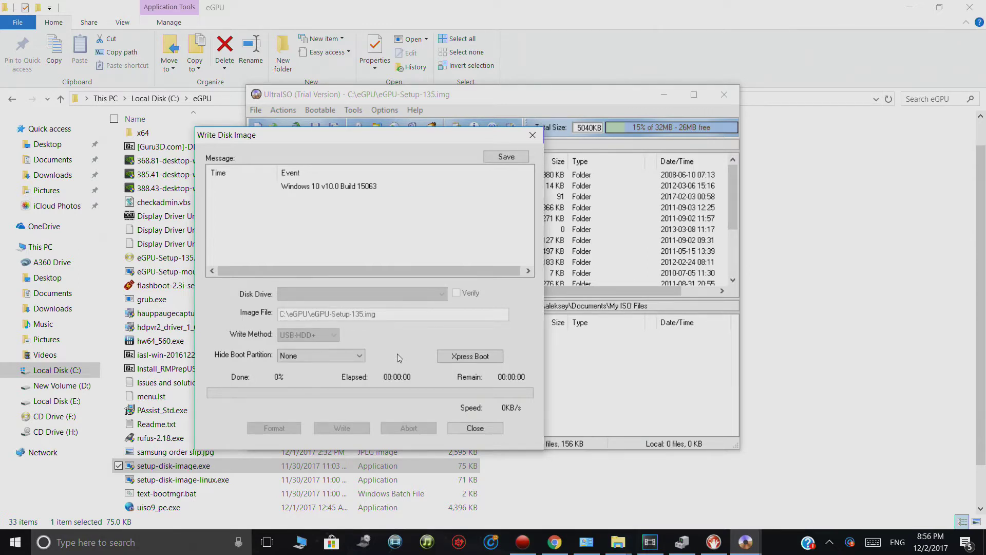
click(472, 429)
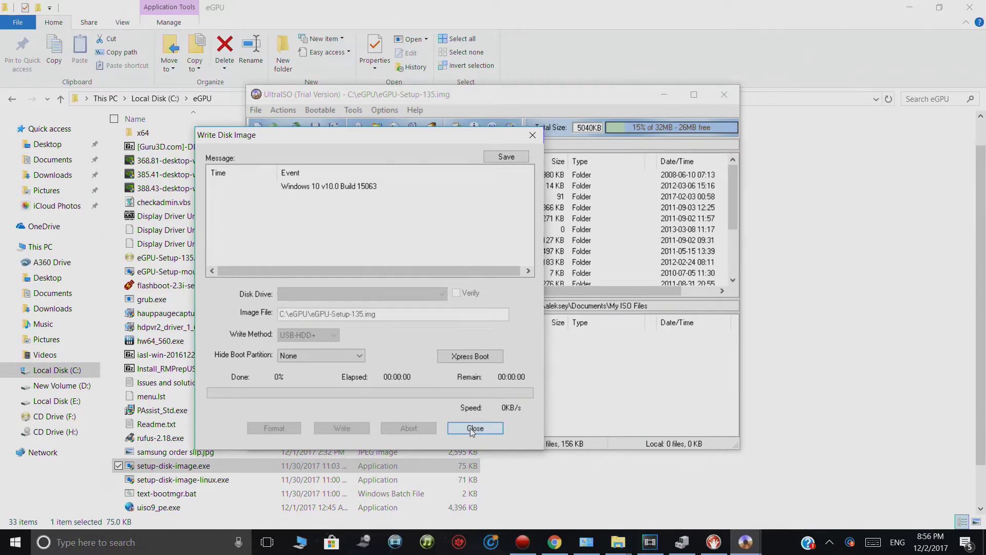